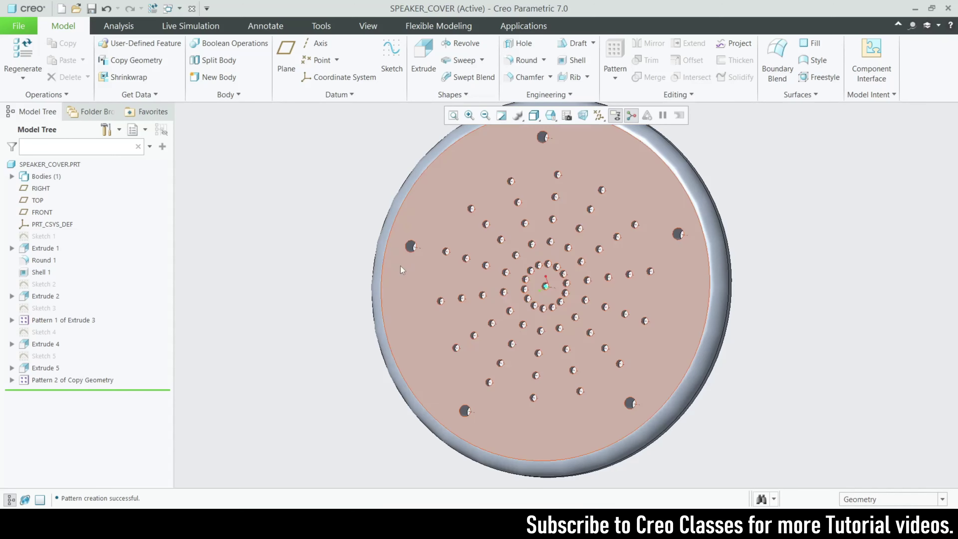
- Turn off the display of all datum types so the hole axes are hidden
mouse_move(322, 281)
middle_down()
mouse_move(333, 282)
mouse_move(332, 267)
mouse_move(308, 276)
middle_up()
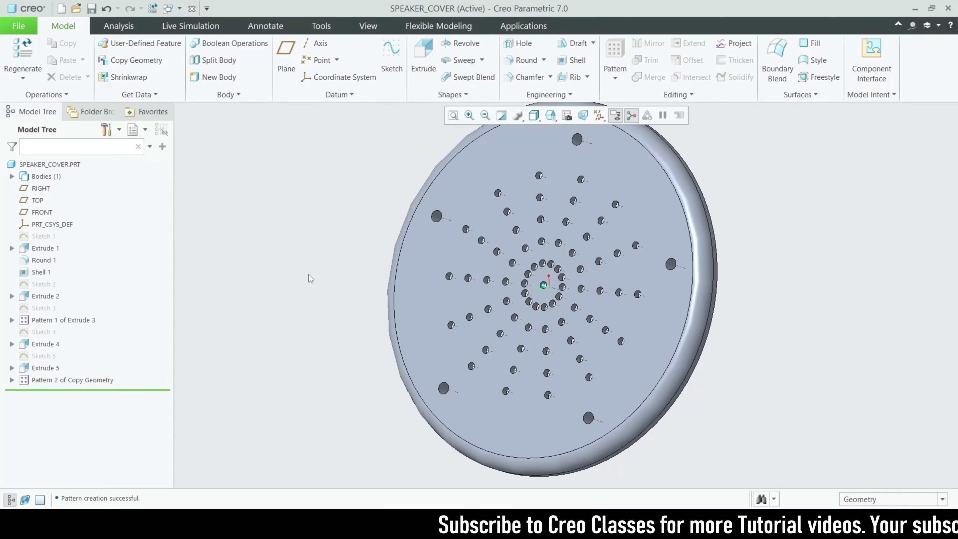
click(599, 115)
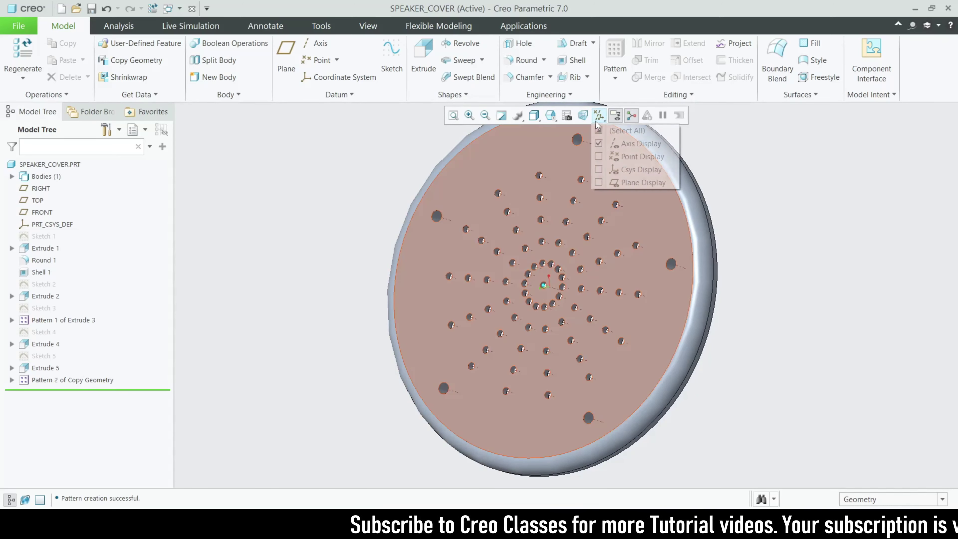
click(598, 130)
click(597, 131)
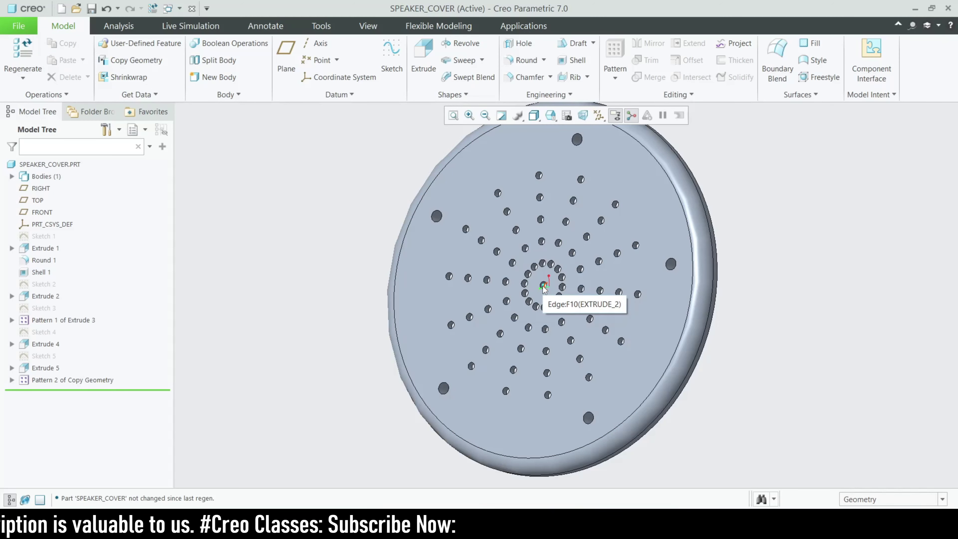
- Switch to spse01550.pdf, look up the round radius at the base of the mounting bosses, and return to the model
middle_drag(278, 261, 449, 291)
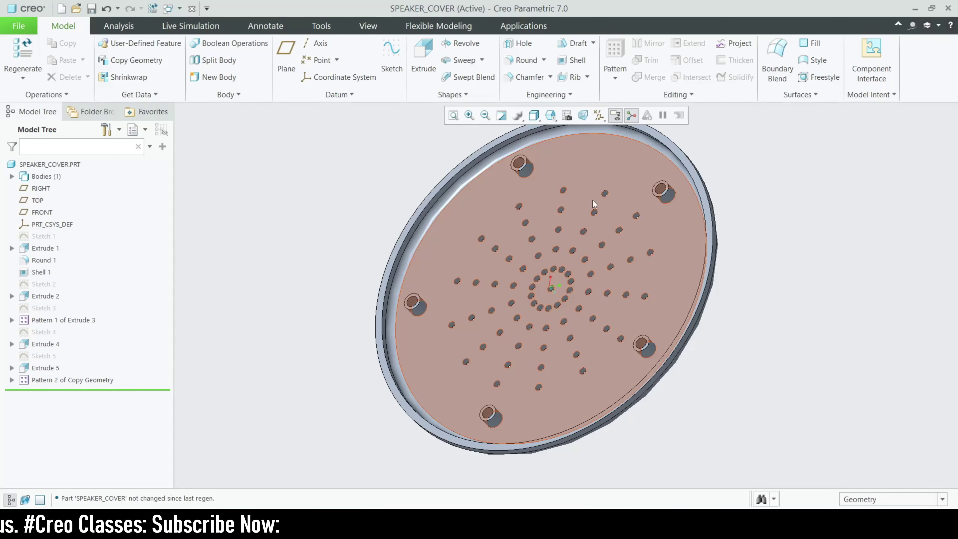
key(alt+Tab)
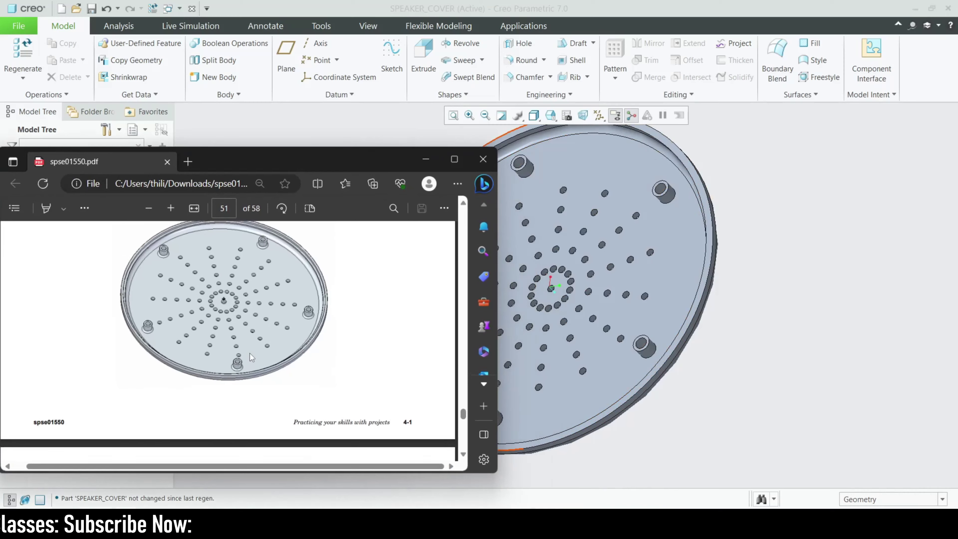
scroll(256, 345, down, 5)
scroll(256, 345, down, 10)
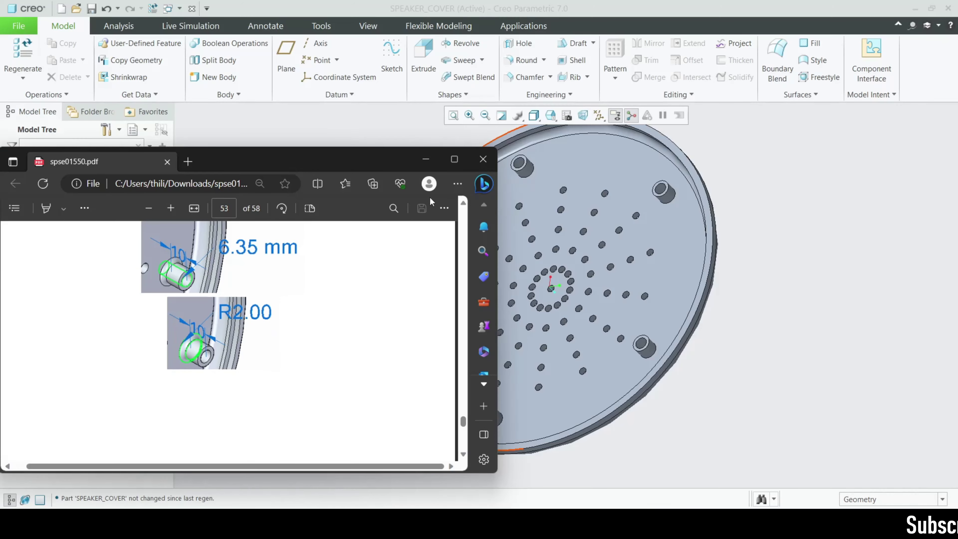
click(483, 159)
- Start a Round on the base edge of one mounting boss inside the cover and set its radius to 2
scroll(536, 172, up, 3)
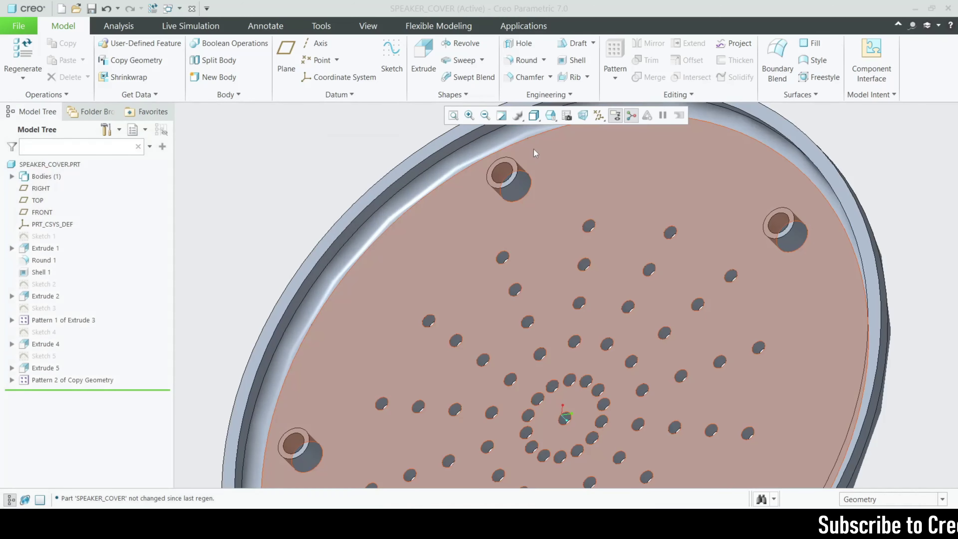
click(514, 61)
scroll(530, 201, down, 1)
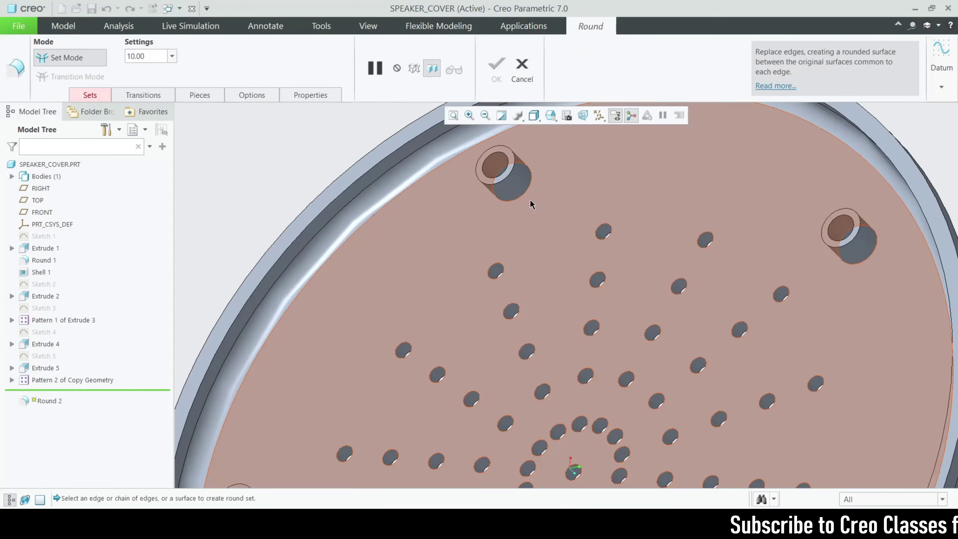
click(527, 188)
ctrl+click(528, 188)
key(ctrl+z)
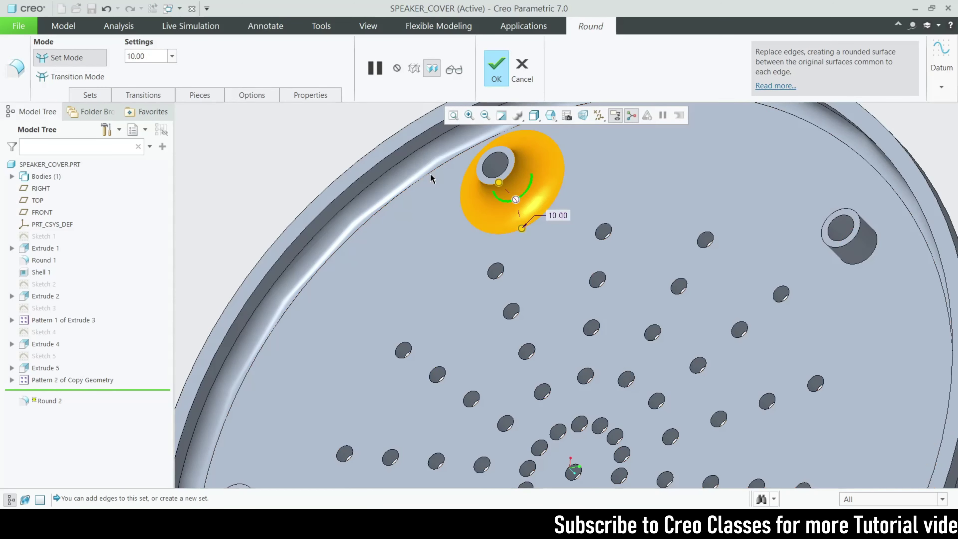
key(ctrl+z)
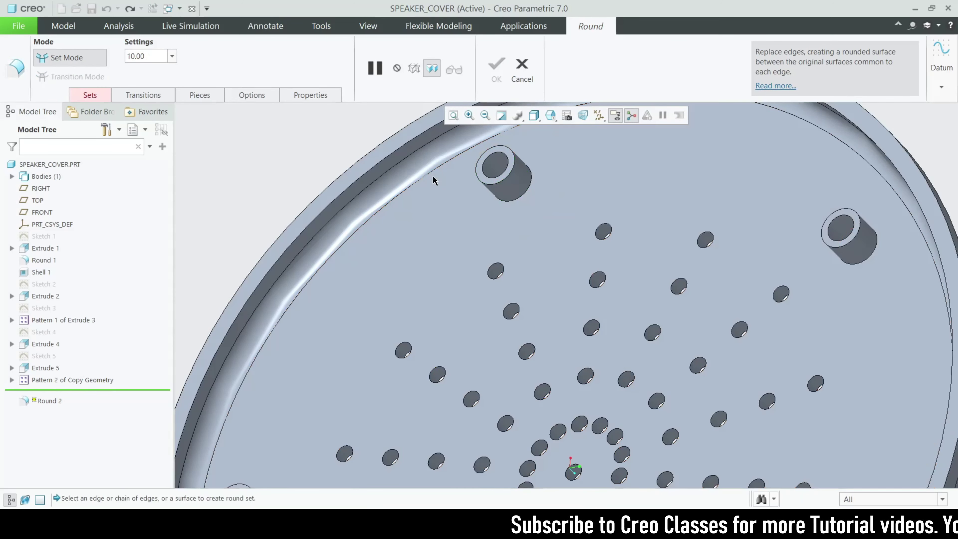
click(524, 194)
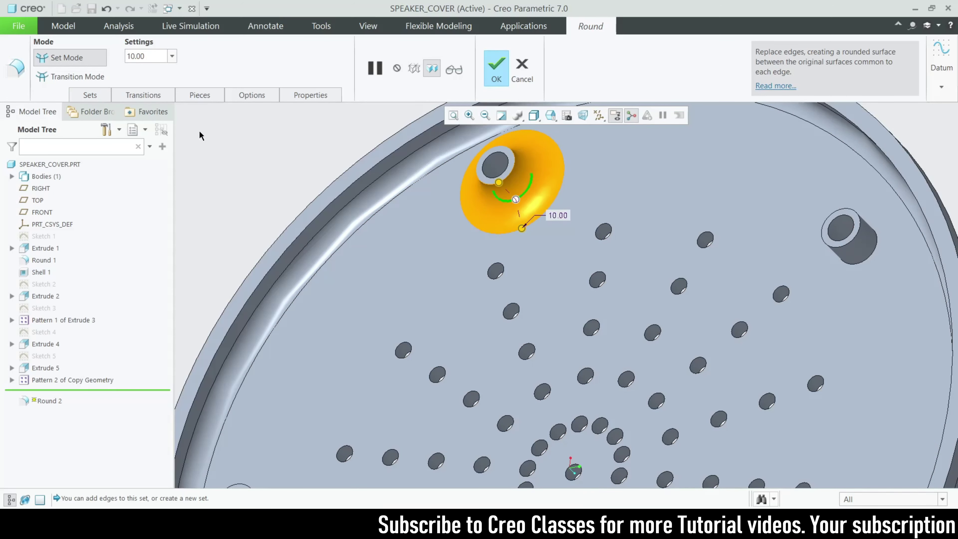
text(2)
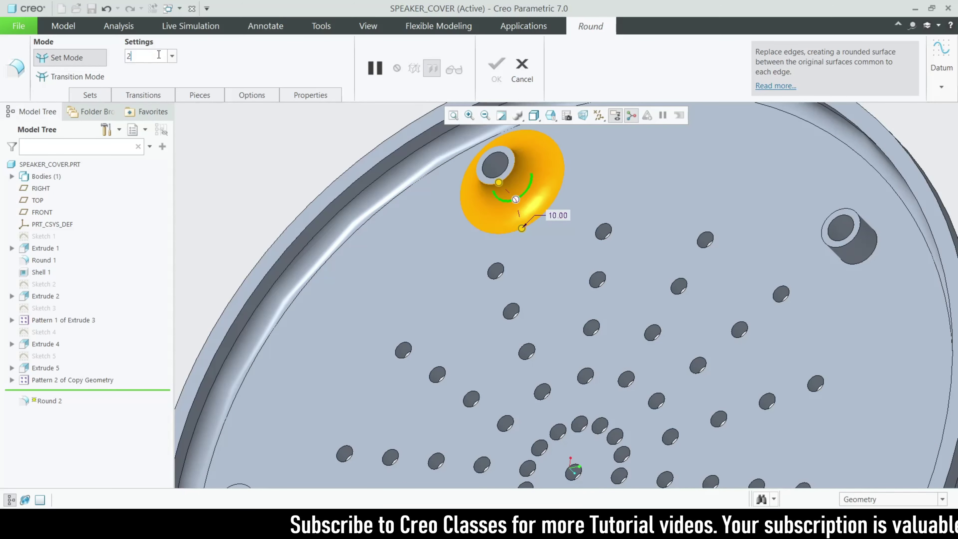
key(Return)
- Add the base edges of the other four mounting bosses to the same round set and complete the Round
scroll(325, 217, up, 2)
scroll(674, 271, down, 1)
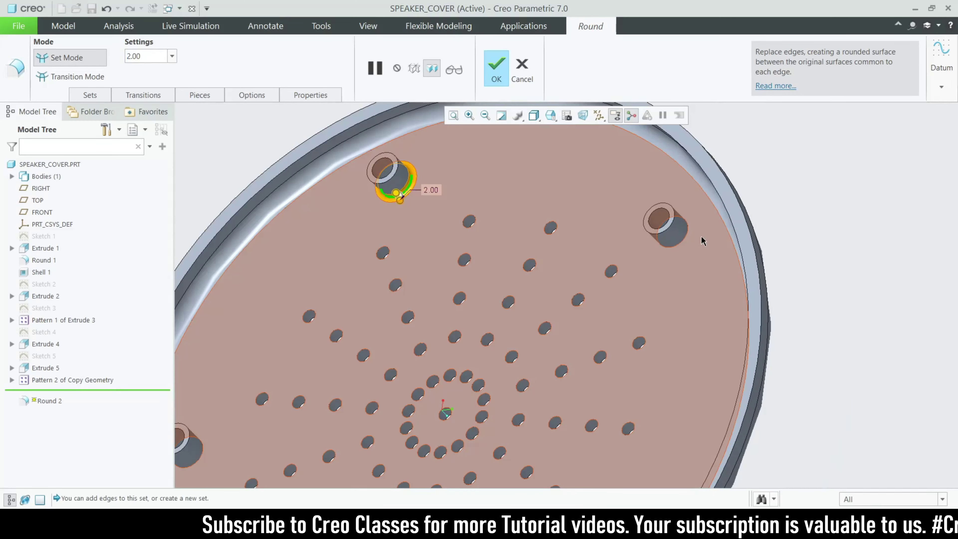
scroll(687, 238, up, 4)
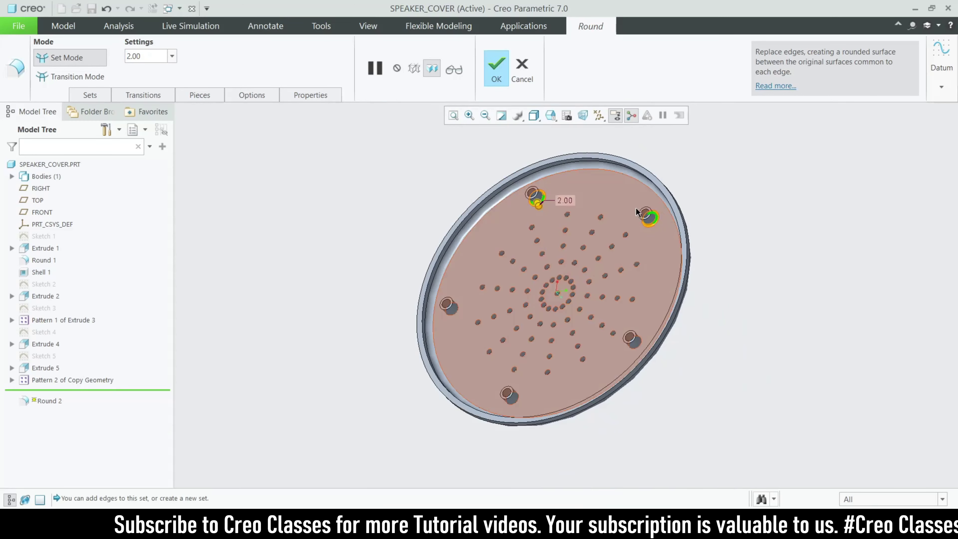
scroll(639, 374, down, 5)
click(618, 280)
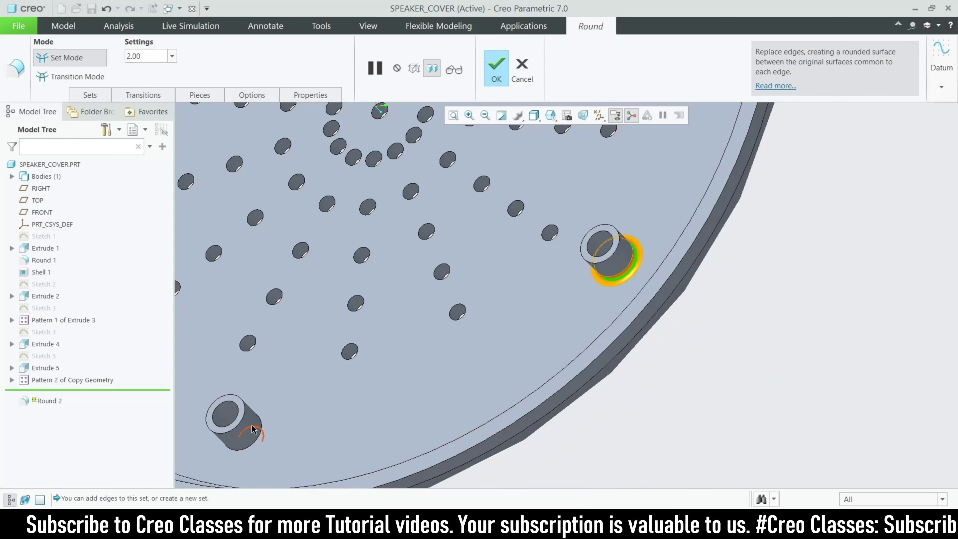
ctrl+click(260, 432)
scroll(507, 394, up, 3)
scroll(321, 310, down, 4)
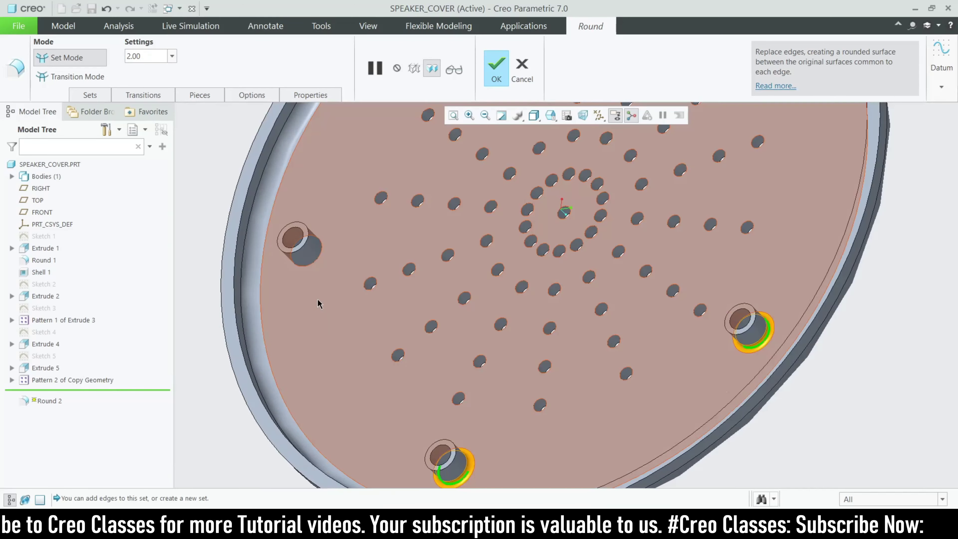
scroll(321, 283, up, 4)
scroll(377, 256, down, 2)
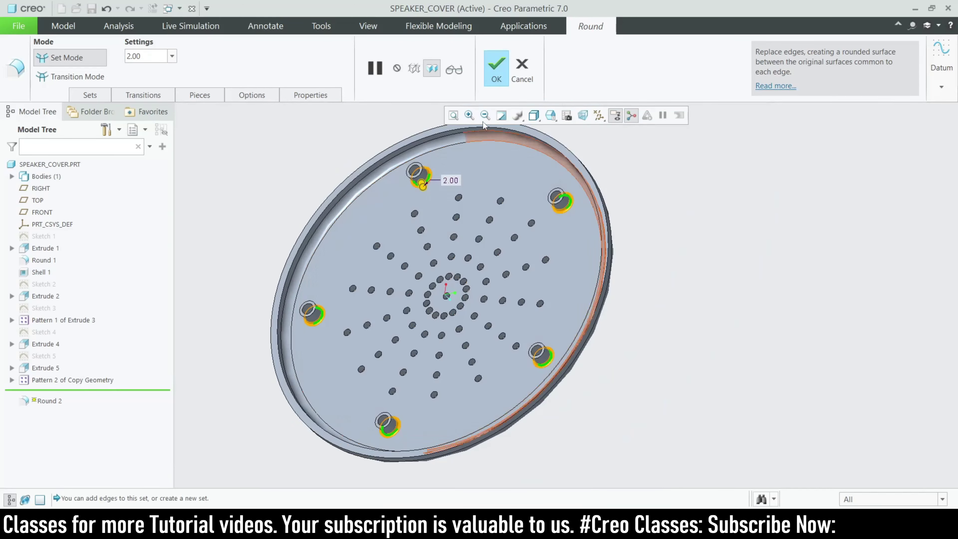
click(496, 67)
- Examine the rounded cover model from its outer face and its boss side
click(700, 290)
middle_drag(704, 298, 585, 281)
middle_drag(663, 308, 480, 337)
scroll(479, 334, up, 1)
scroll(396, 313, down, 2)
scroll(390, 318, up, 1)
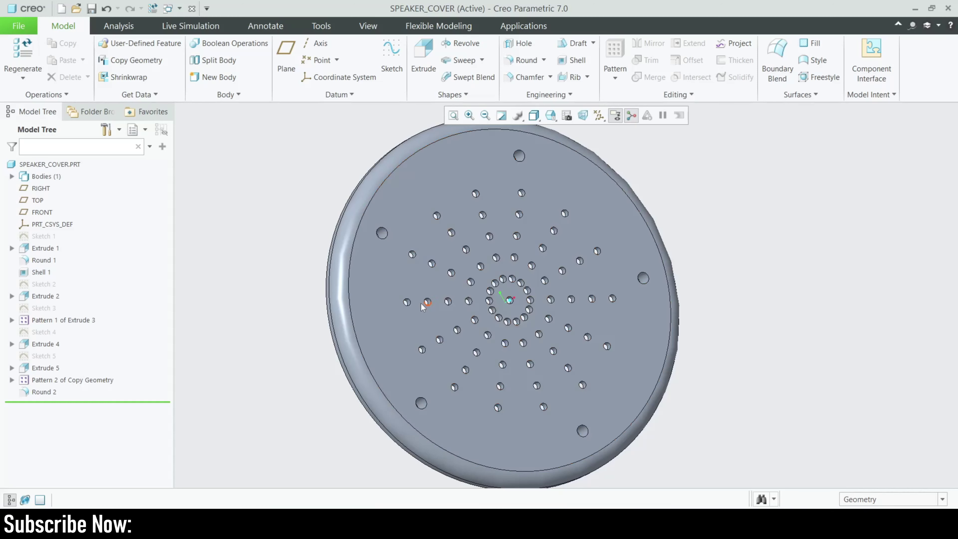
scroll(332, 346, up, 1)
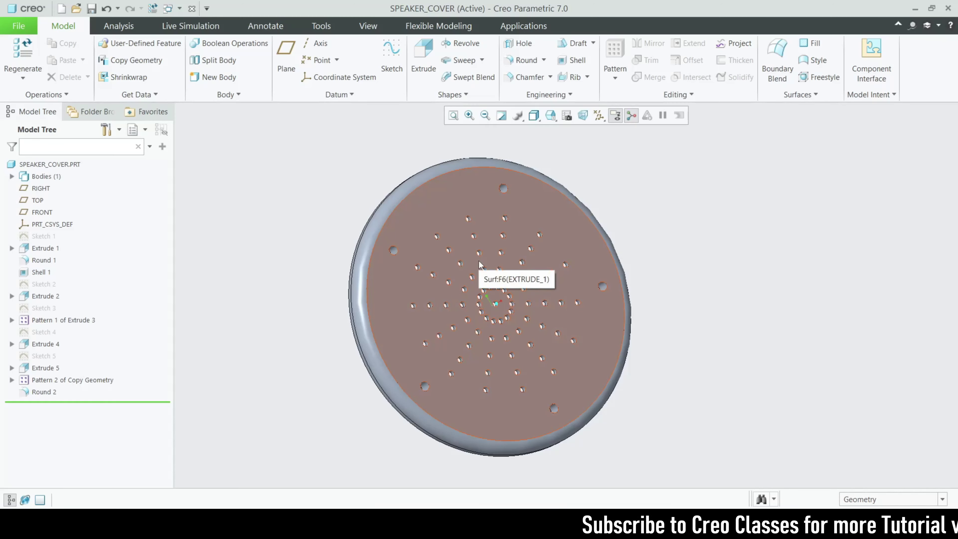
scroll(474, 270, up, 1)
scroll(481, 287, down, 1)
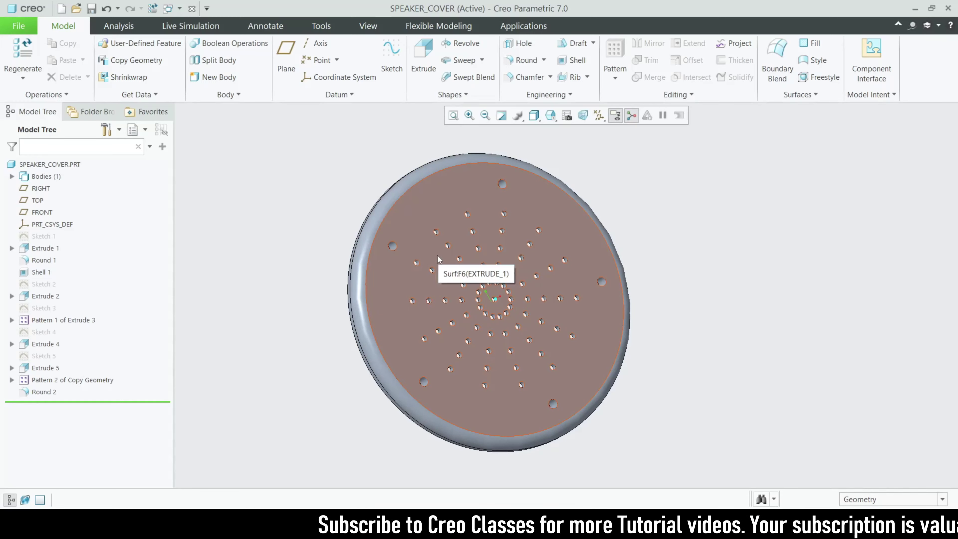
middle_drag(331, 400, 322, 234)
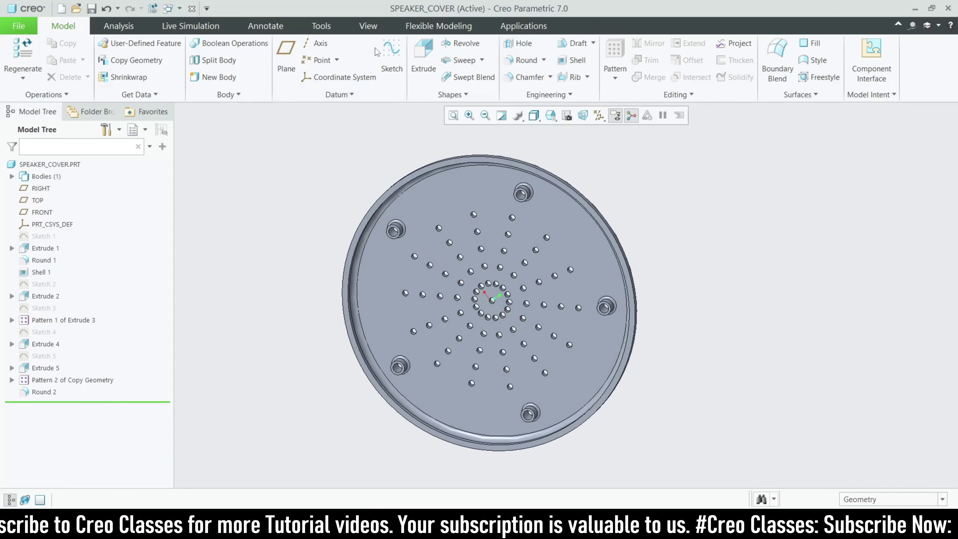
- Apply the reflective silver appearance from My Appearances to the whole speaker cover part
click(366, 26)
click(127, 75)
click(225, 147)
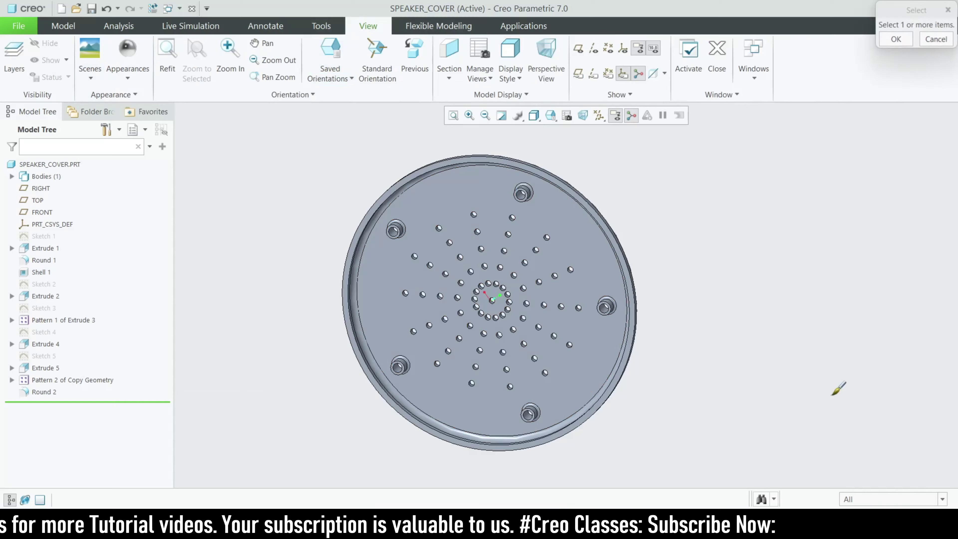
click(866, 502)
click(861, 490)
click(545, 325)
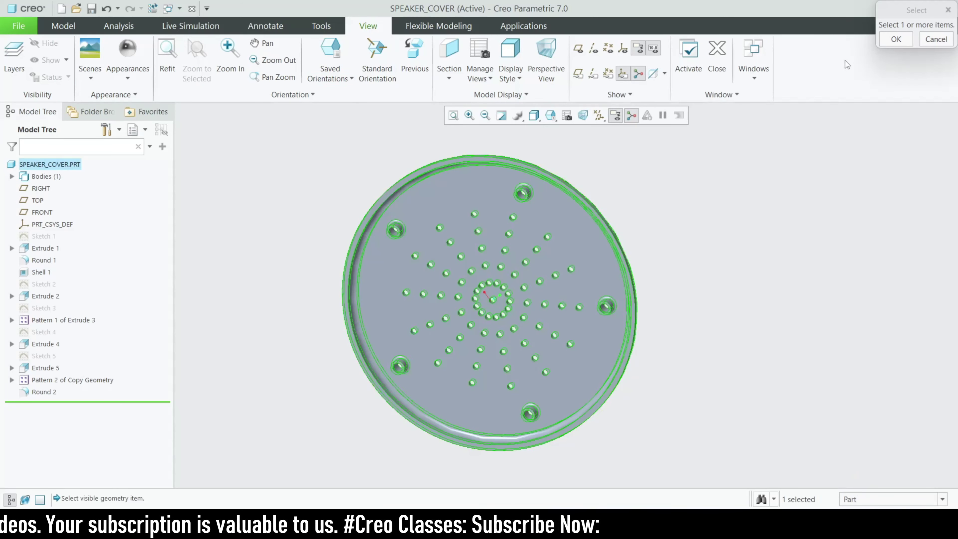
click(896, 40)
- Apply the black appearance from the Composite.dmt library to the perforated outer face of the cover
middle_drag(804, 290, 695, 349)
click(128, 74)
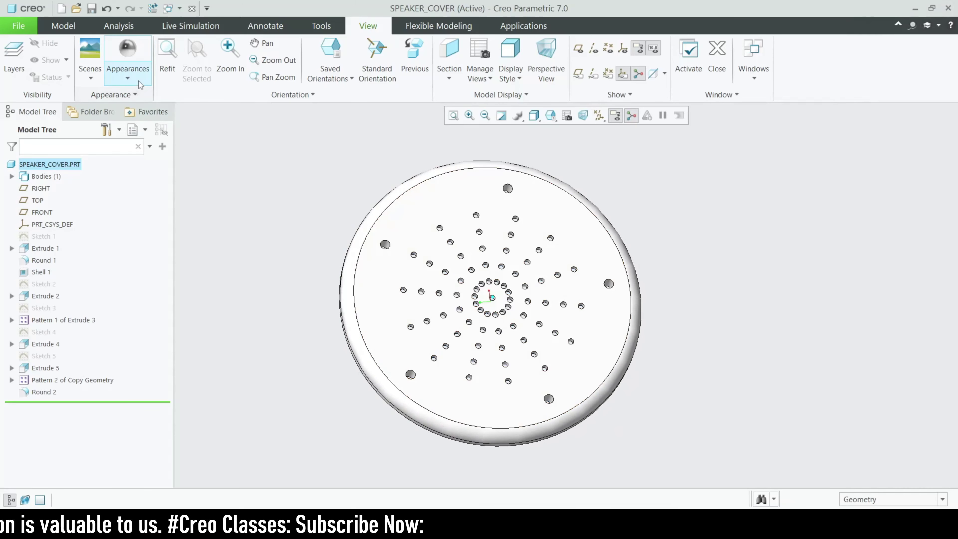
click(235, 252)
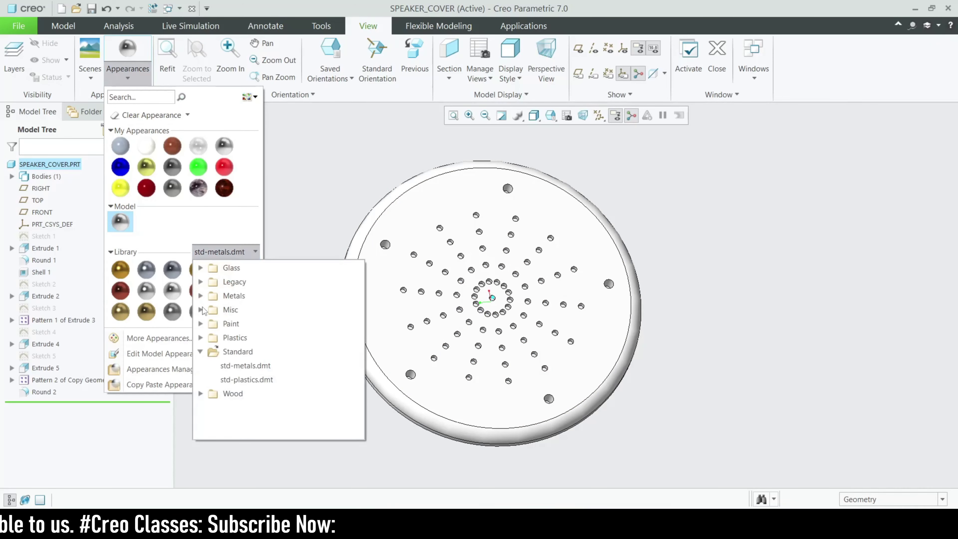
click(201, 309)
click(242, 337)
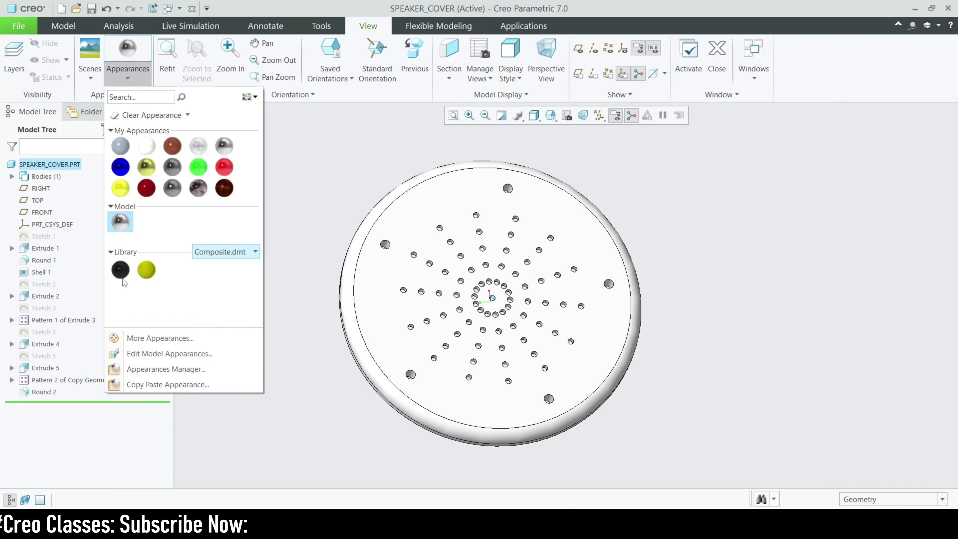
click(121, 273)
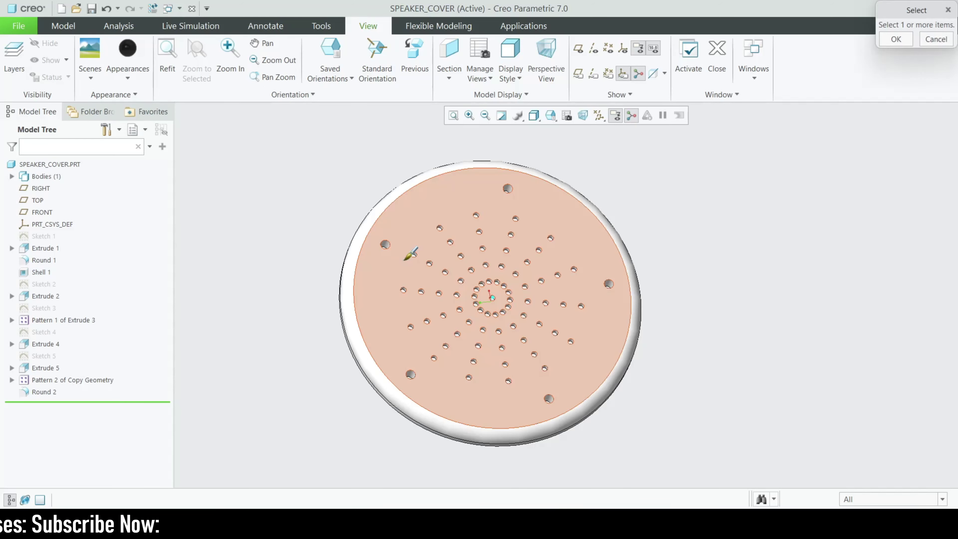
click(405, 259)
click(887, 42)
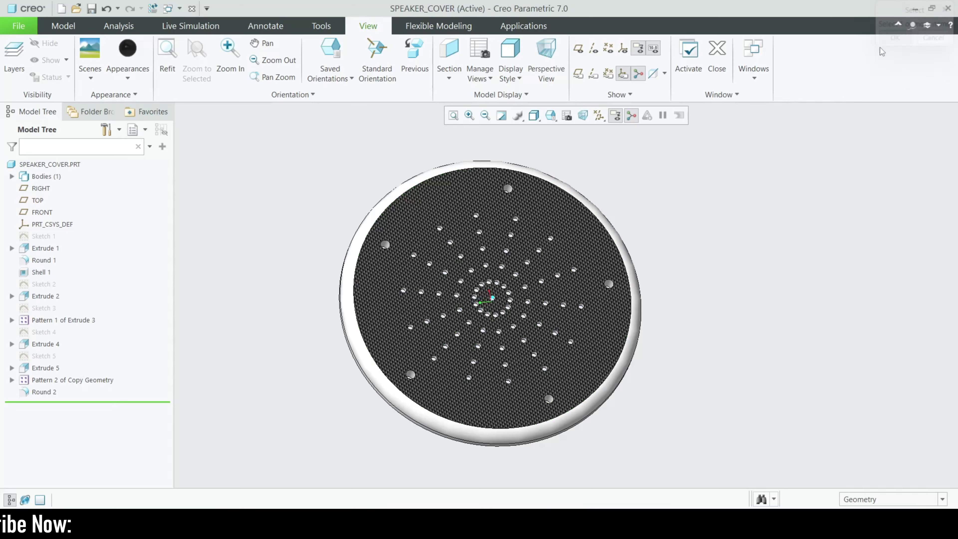
- Choose the first appearance in the Paint-Spray.dmt library and select both halves of the outer rounded rim for it
click(128, 60)
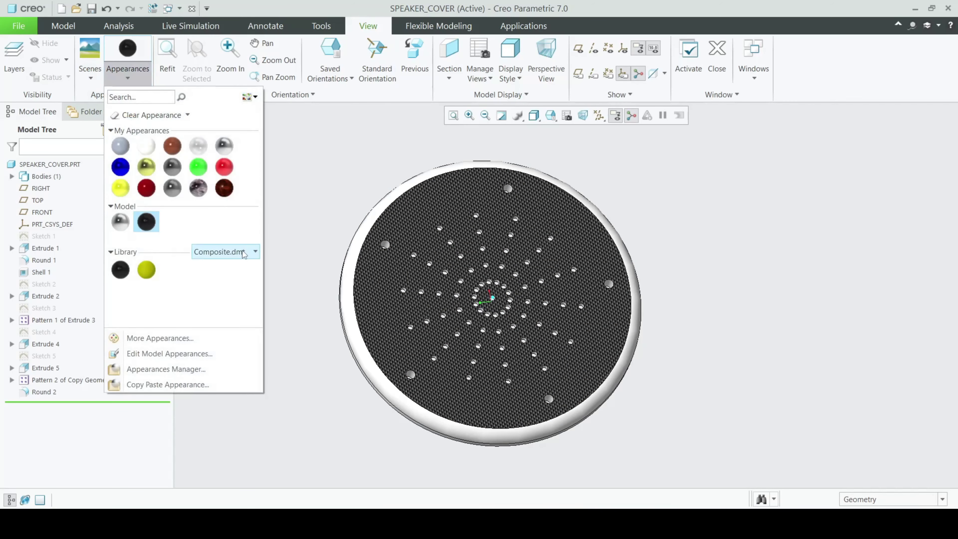
click(234, 251)
click(199, 407)
scroll(212, 407, down, 1)
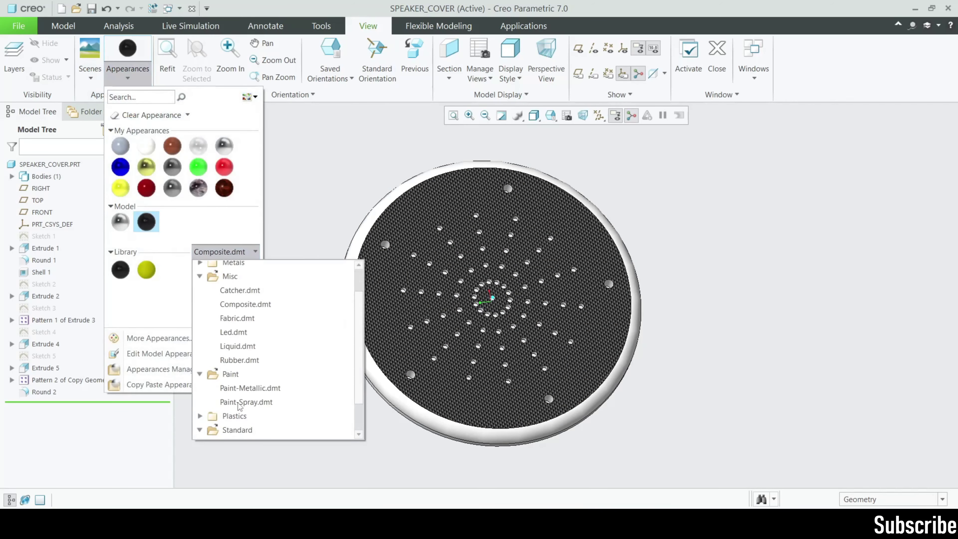
click(236, 407)
click(119, 274)
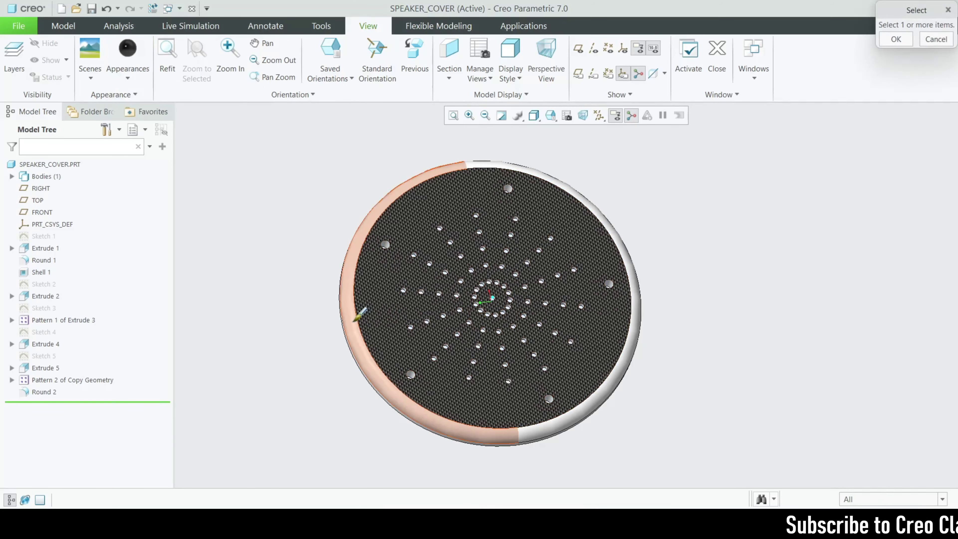
click(350, 344)
ctrl+click(542, 430)
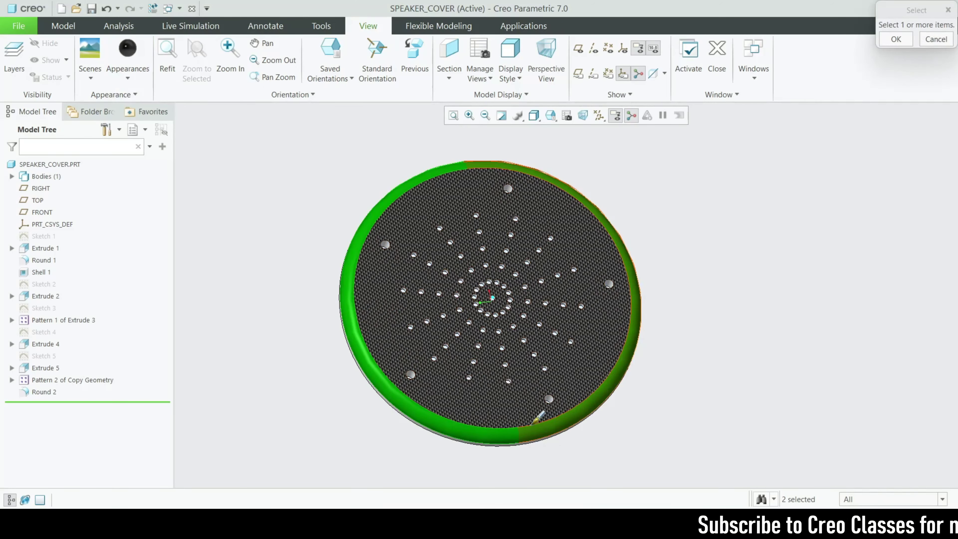
- Add both halves of the outer side wall below the rounded rim to the surfaces being painted
middle_drag(532, 425, 518, 395)
scroll(506, 380, down, 5)
ctrl+click(483, 382)
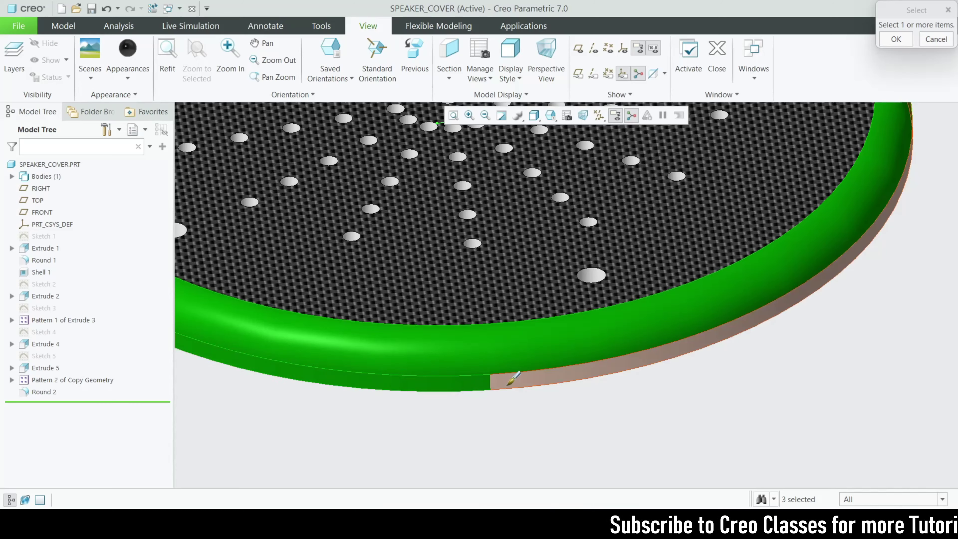
ctrl+click(512, 378)
- Add the inner face, inner side wall and rim edge surfaces on the cover's back to the selection and apply the Paint-Spray appearance
scroll(513, 392, up, 8)
middle_drag(514, 406, 396, 310)
ctrl+click(364, 291)
ctrl+click(389, 311)
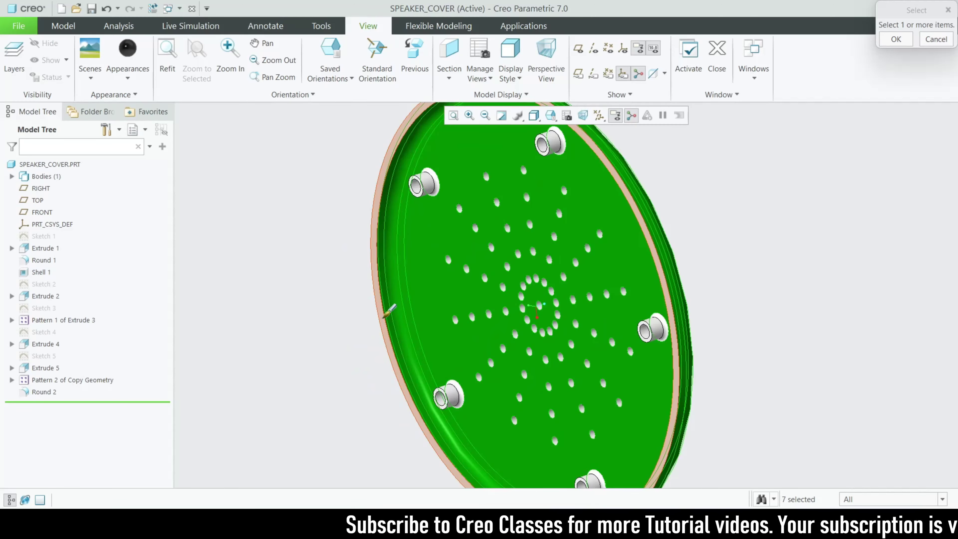
ctrl+click(381, 318)
middle_drag(455, 318, 566, 241)
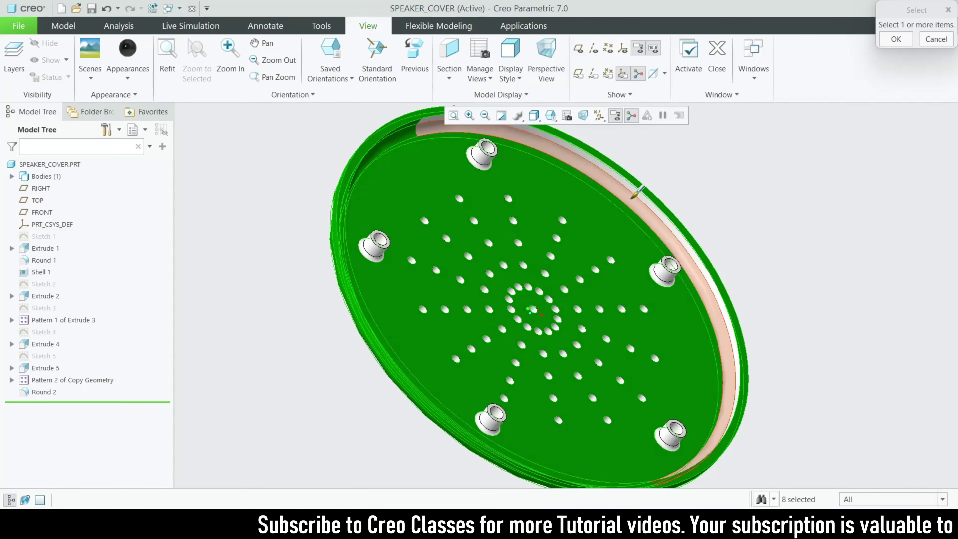
ctrl+click(632, 197)
ctrl+click(642, 193)
click(896, 40)
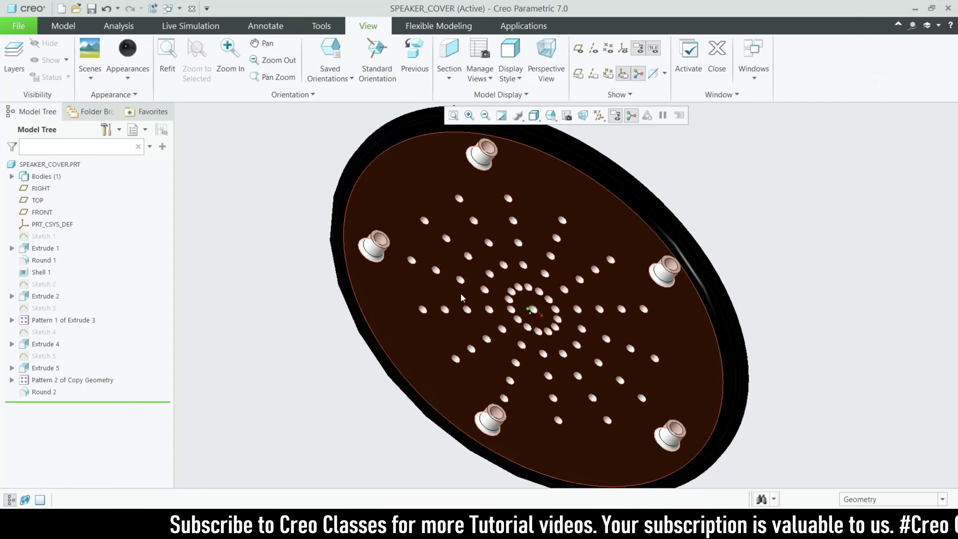
- Turn the model to its perforated outer face and hide the spin center
middle_drag(405, 263, 306, 374)
scroll(444, 292, up, 3)
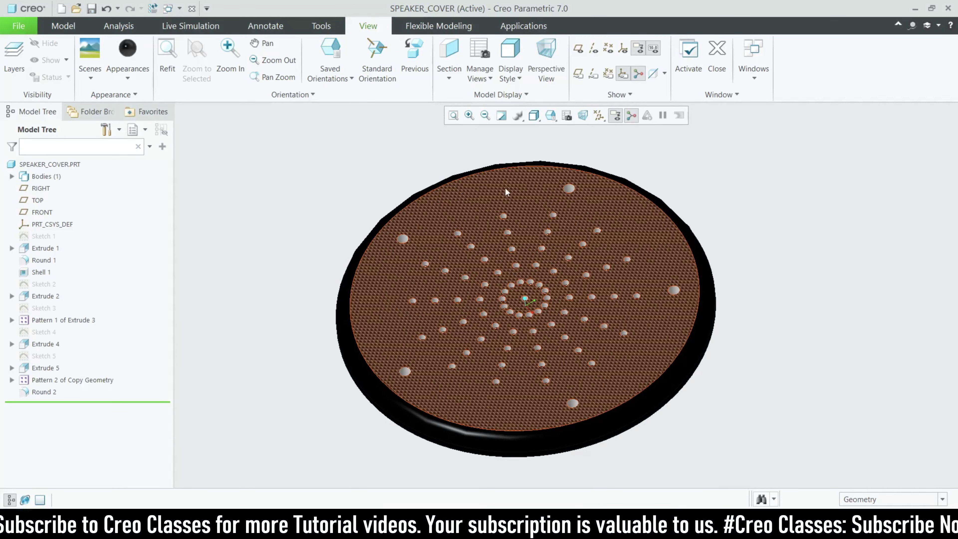
click(632, 116)
- Examine the painted rim and perforated outer face of the finished speaker cover from several angles and distances
shift+middle_drag(527, 316, 537, 310)
scroll(537, 310, up, 1)
scroll(537, 309, down, 1)
mouse_move(308, 302)
middle_down()
mouse_move(315, 323)
mouse_move(291, 292)
mouse_move(306, 319)
mouse_move(304, 267)
mouse_move(318, 223)
mouse_move(331, 333)
mouse_move(284, 343)
mouse_move(285, 428)
mouse_move(248, 406)
mouse_move(270, 435)
middle_up()
scroll(304, 315, up, 1)
scroll(289, 296, down, 1)
scroll(338, 338, up, 1)
scroll(338, 332, down, 1)
scroll(359, 343, up, 1)
middle_drag(357, 276, 315, 315)
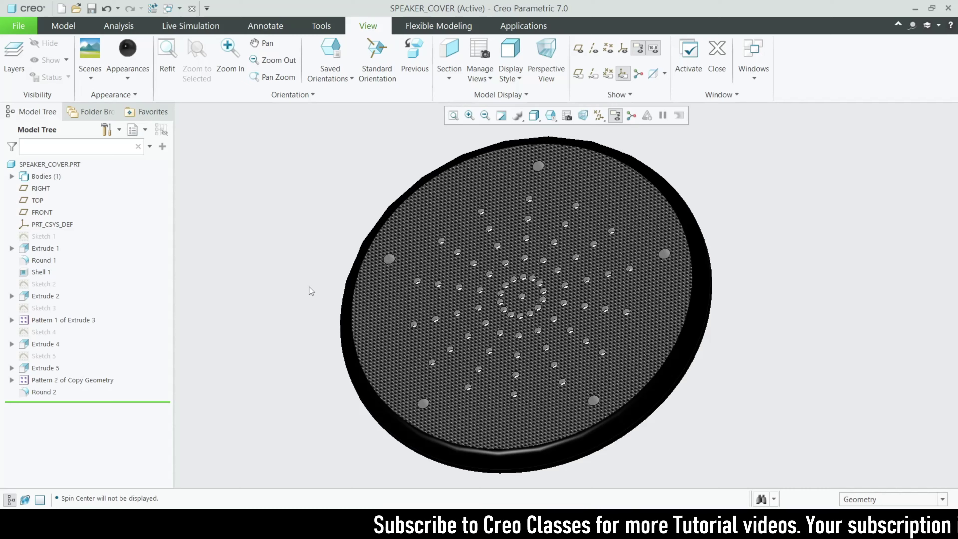
scroll(309, 288, up, 1)
scroll(296, 305, down, 1)
scroll(266, 347, up, 1)
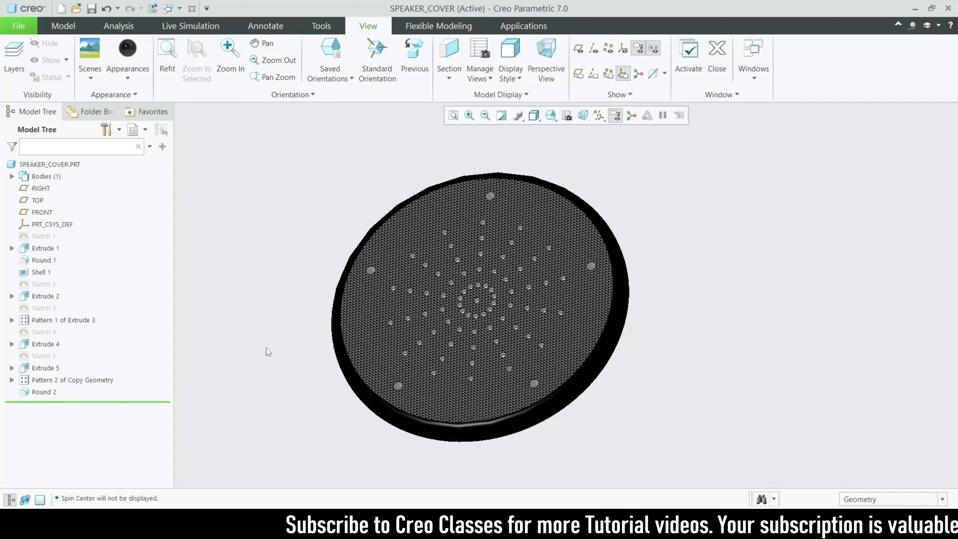
scroll(262, 307, down, 1)
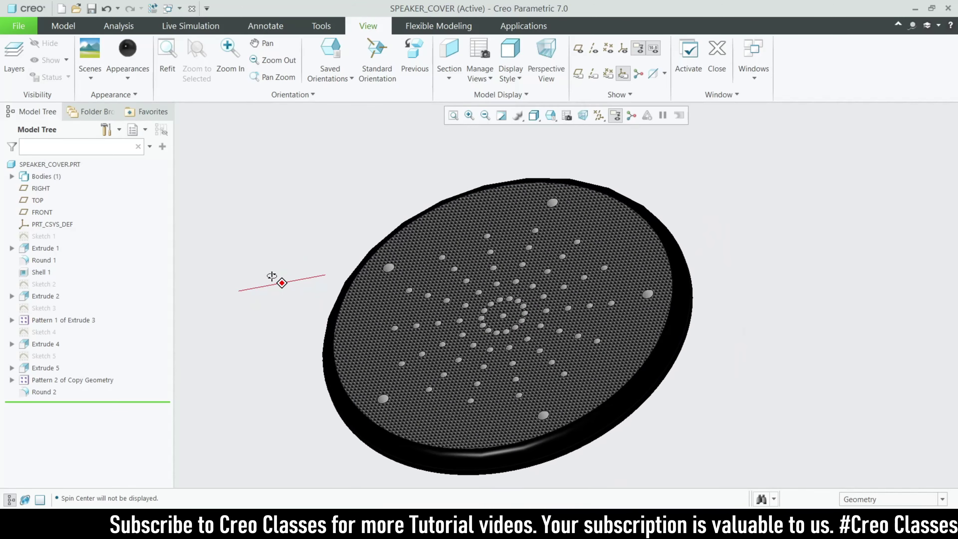
scroll(372, 233, up, 2)
scroll(315, 309, down, 1)
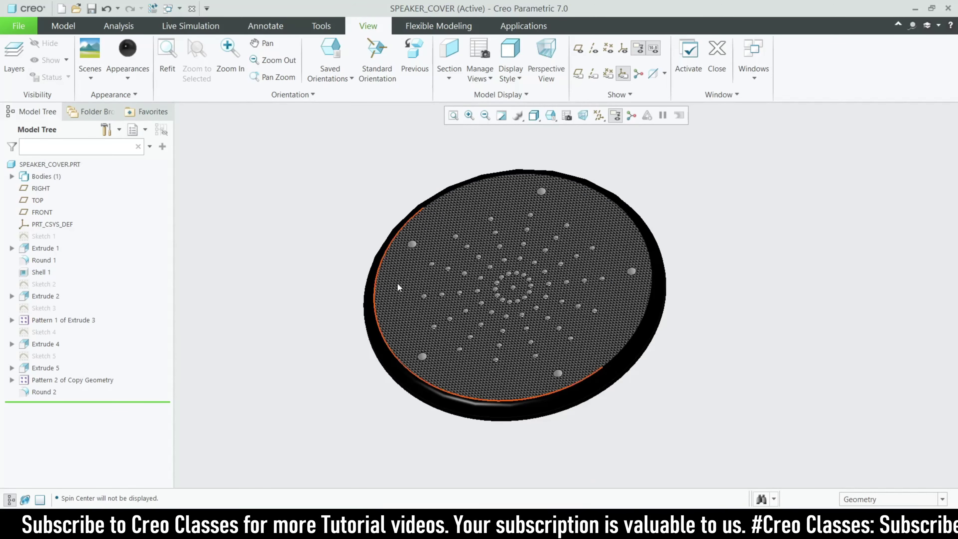